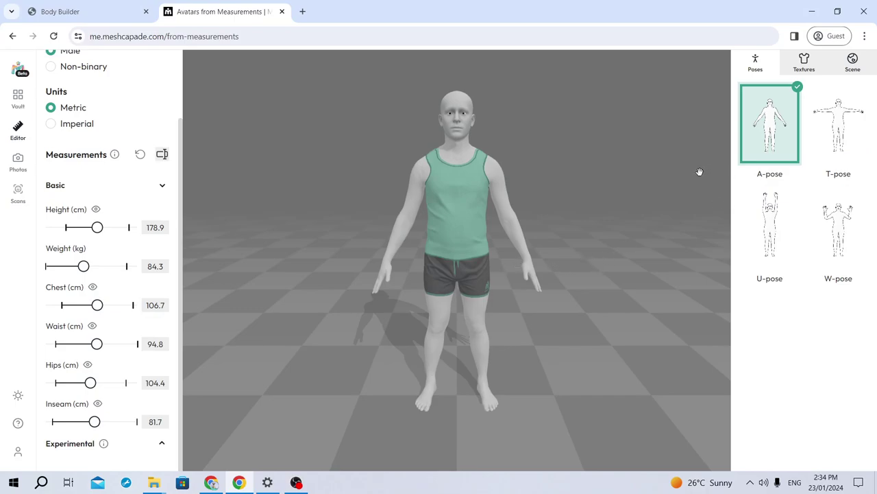
Set the male avatar's height to 210 cm and its weight to 40 kg.
left_click_drag(569, 266, 214, 170)
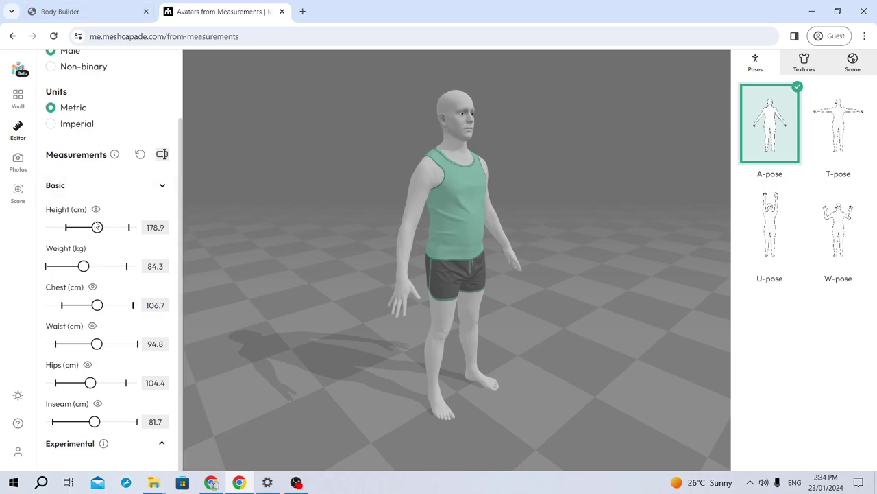
left_click_drag(478, 271, 462, 252)
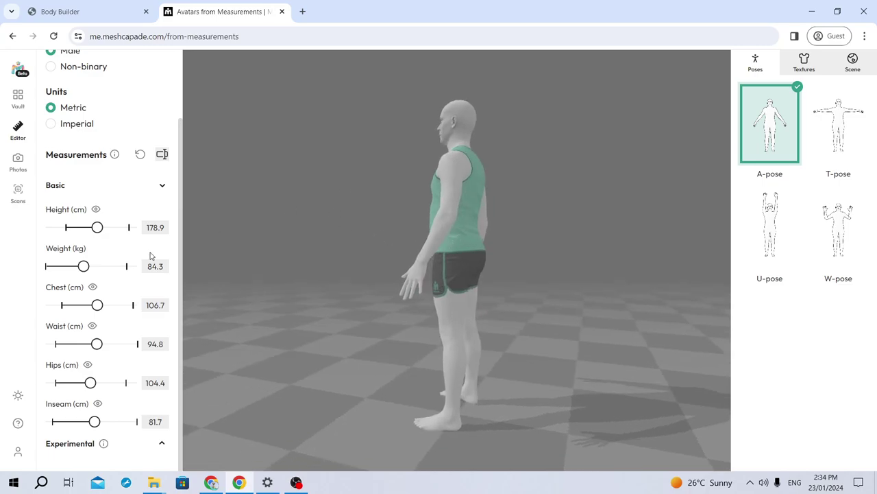
left_click_drag(524, 211, 428, 210)
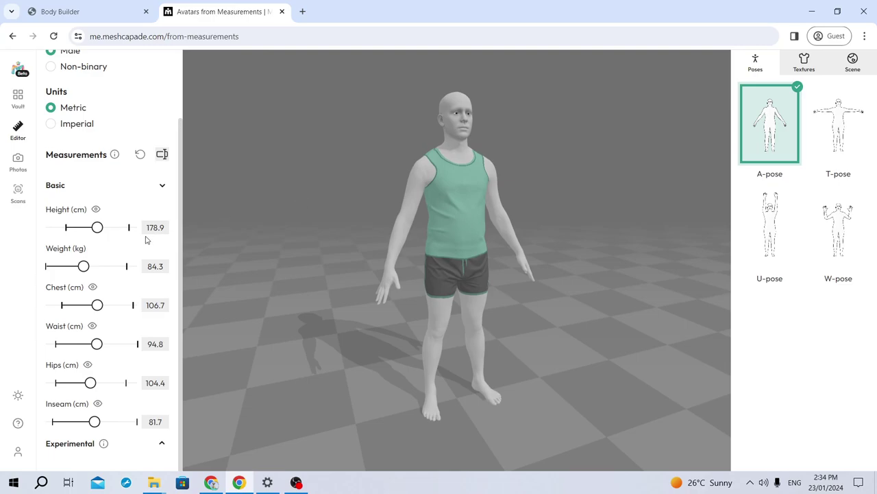
left_click_drag(97, 227, 147, 232)
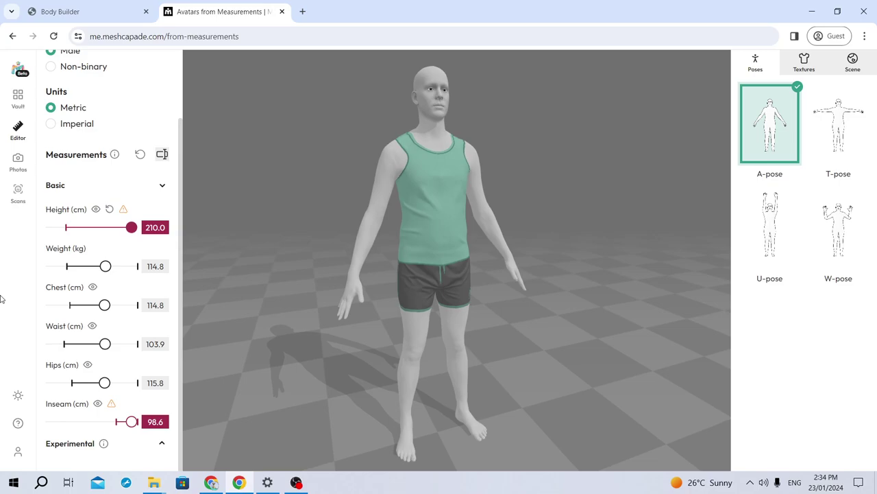
left_click_drag(76, 273, 52, 267)
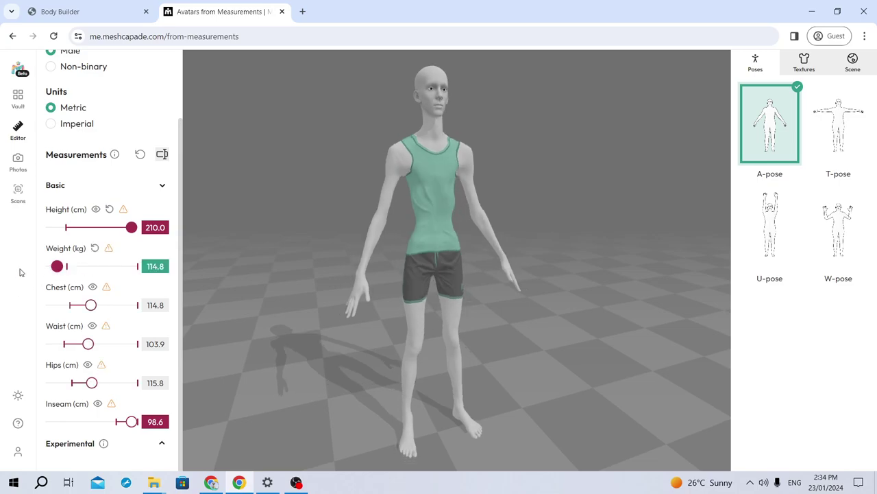
Increase the avatar's chest to 143 cm and its waist to 134 cm.
left_click_drag(274, 305, 244, 303)
left_click_drag(66, 304, 531, 258)
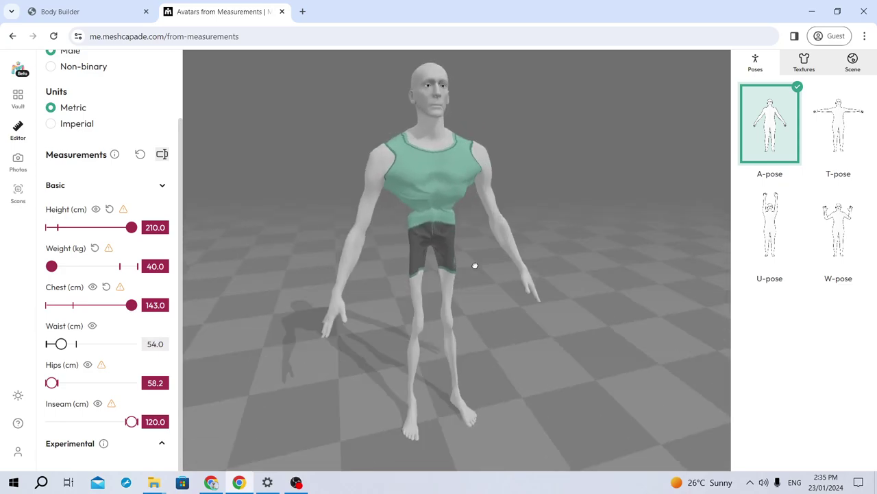
left_click_drag(68, 346, 281, 331)
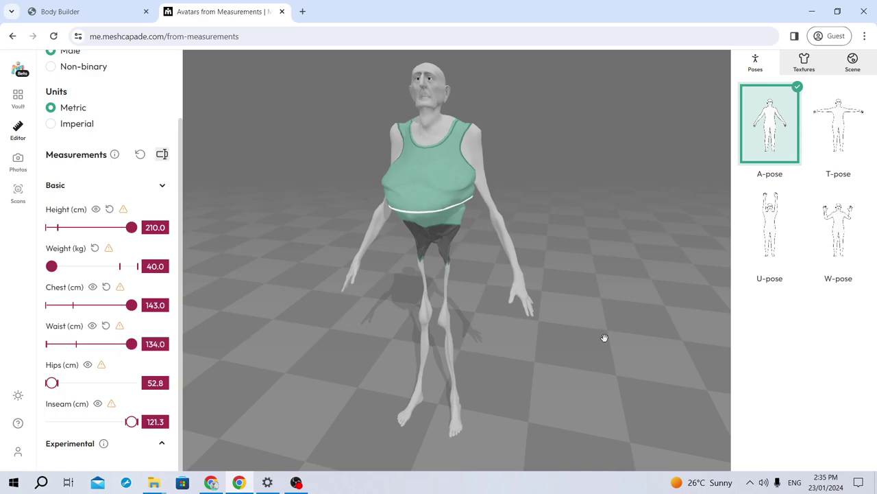
Set the avatar's hips to 137 cm and inspect the whole reshaped body.
left_click_drag(605, 339, 278, 338)
scroll(509, 312, "up", 5)
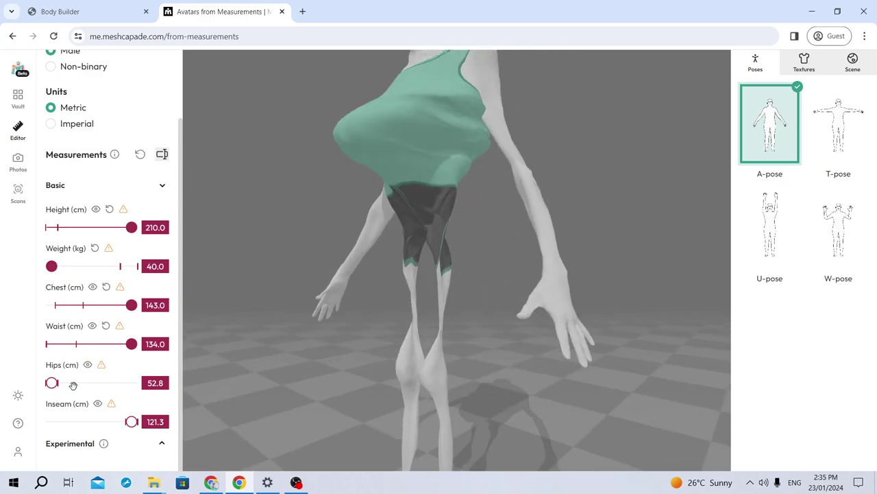
left_click_drag(74, 386, 224, 376)
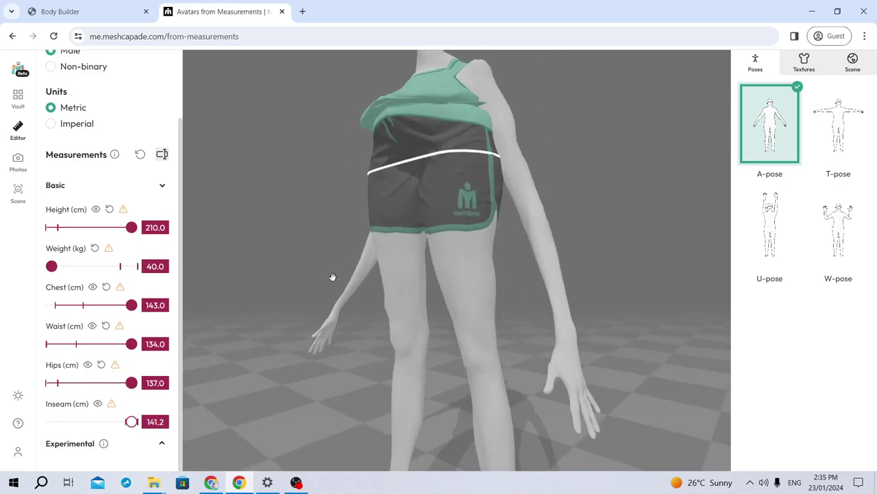
left_click_drag(448, 336, 431, 306)
scroll(459, 333, "down", 3)
scroll(431, 306, "down", 5)
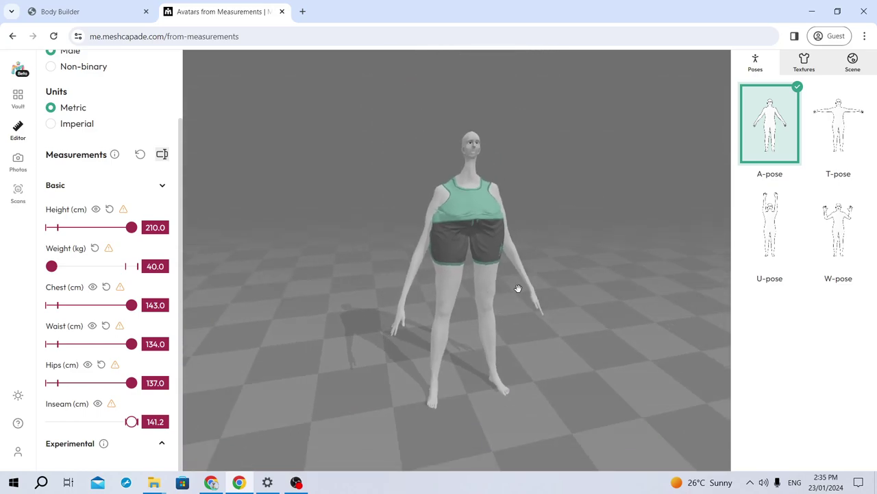
mouse_move(468, 270)
left_mouse_down()
mouse_move(496, 229)
mouse_move(466, 221)
mouse_move(458, 260)
left_mouse_up()
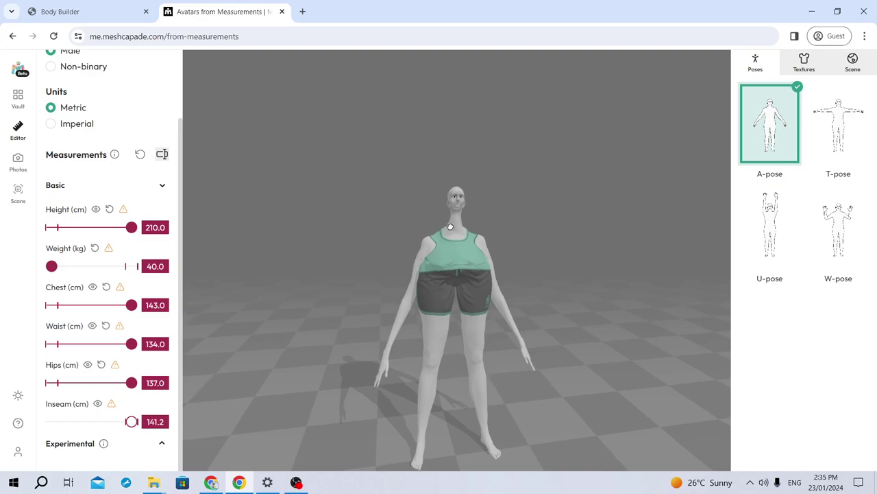
Reduce the avatar's inseam to 65 cm.
left_click_drag(450, 226, 441, 159)
scroll(457, 185, "up", 3)
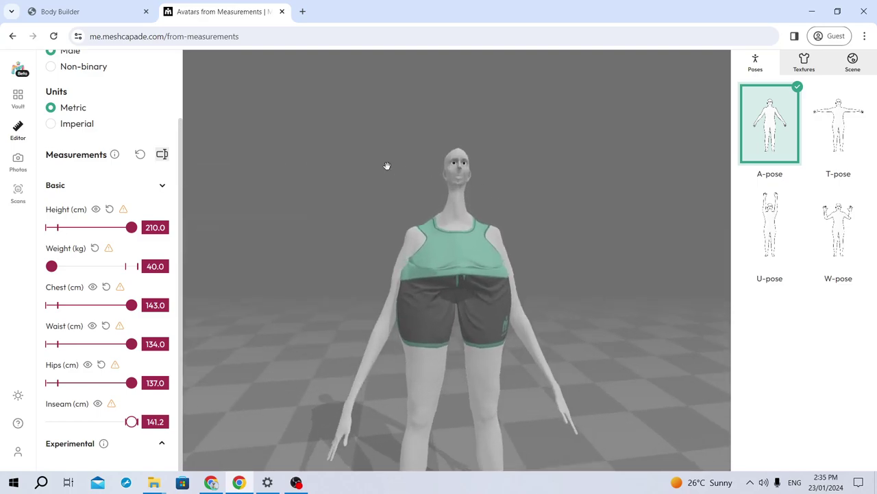
scroll(387, 166, "up", 5)
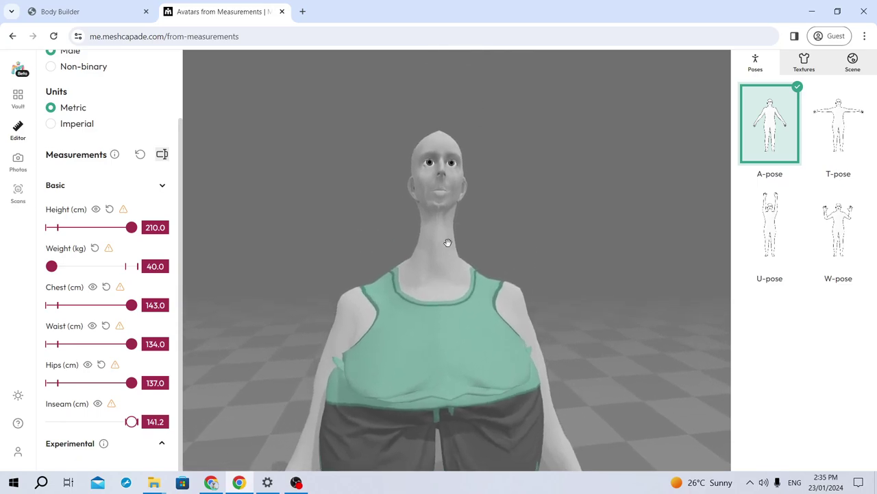
left_click_drag(447, 242, 423, 235)
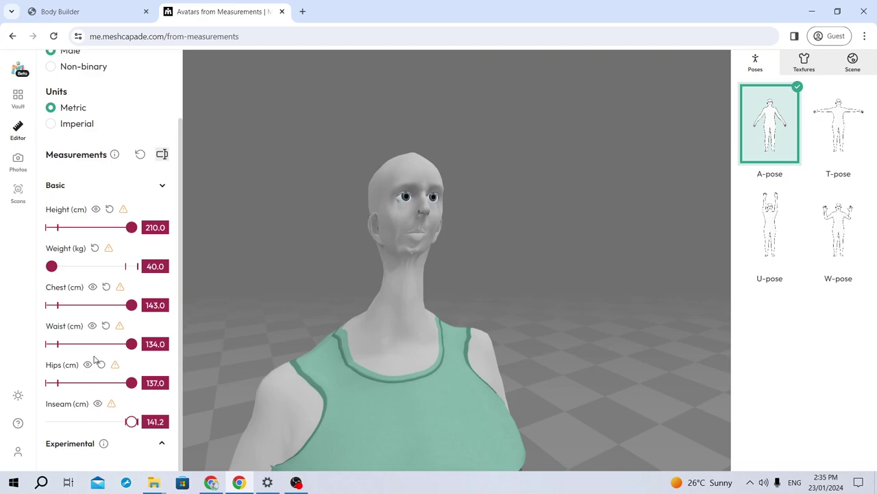
left_click(133, 422)
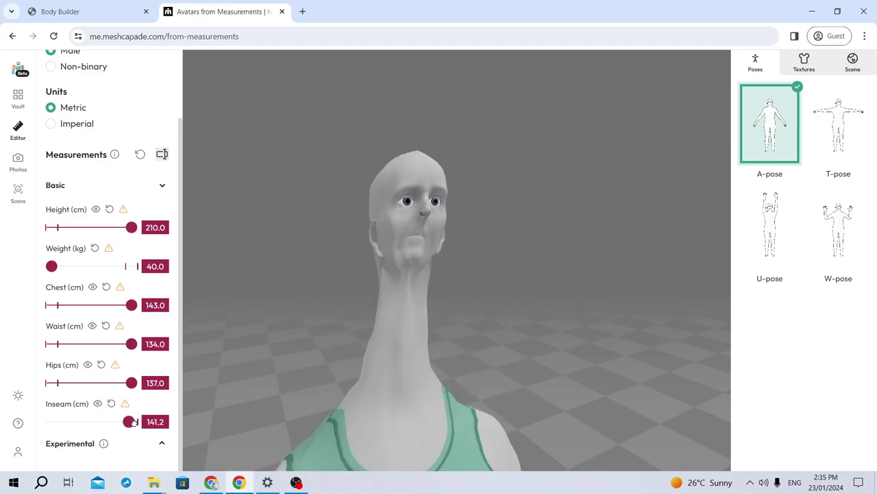
left_click_drag(125, 423, 16, 427)
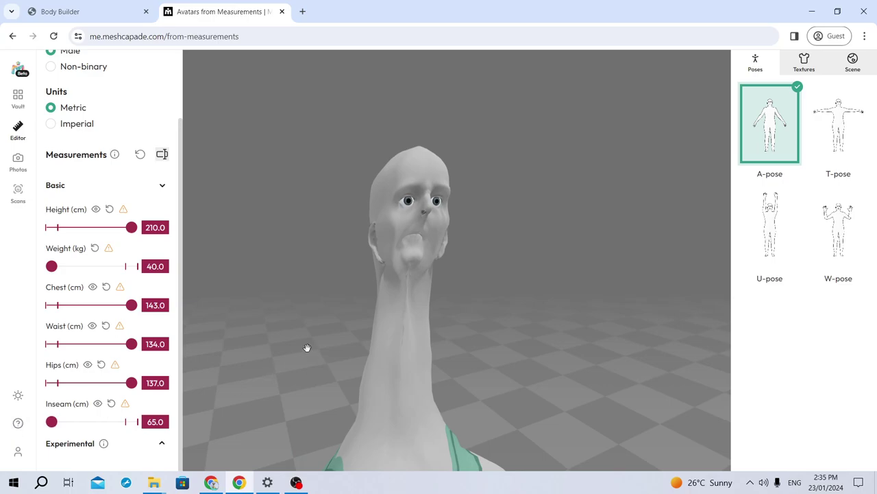
Set the avatar's inseam to 96 cm and raise its weight to 150 kg.
left_click_drag(307, 347, 517, 344)
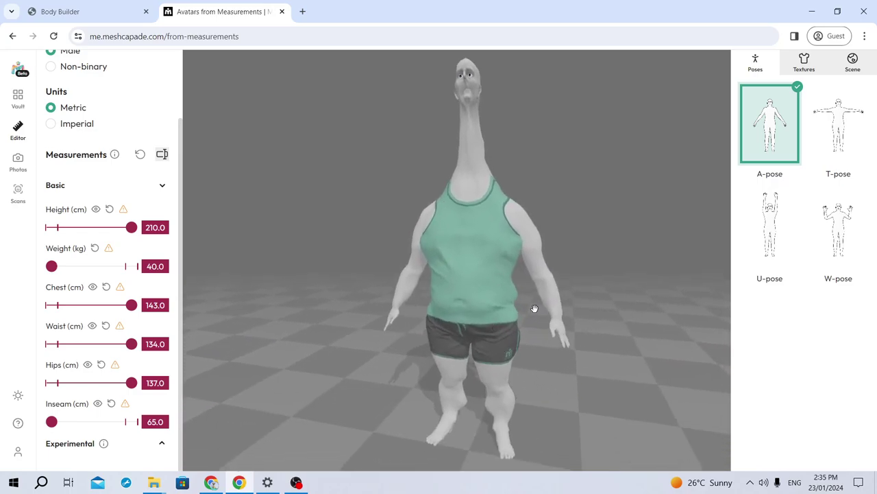
left_click_drag(516, 308, 444, 307)
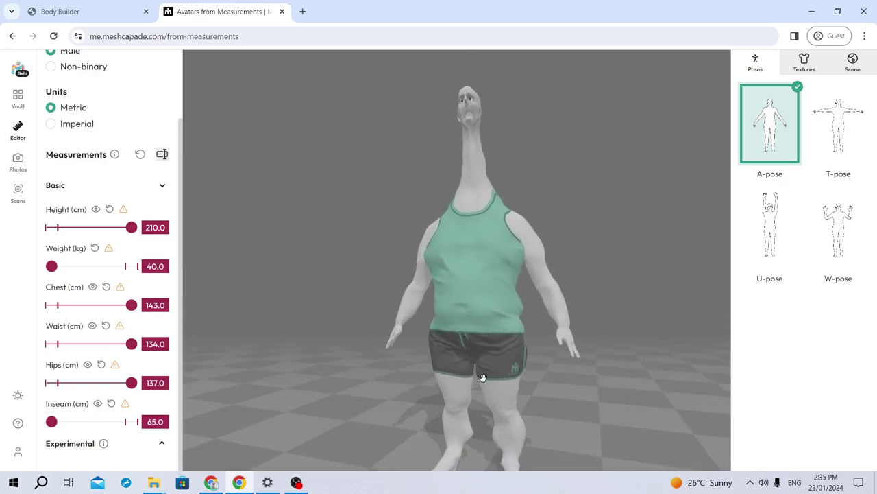
left_click_drag(408, 376, 457, 146)
left_click_drag(460, 238, 425, 250)
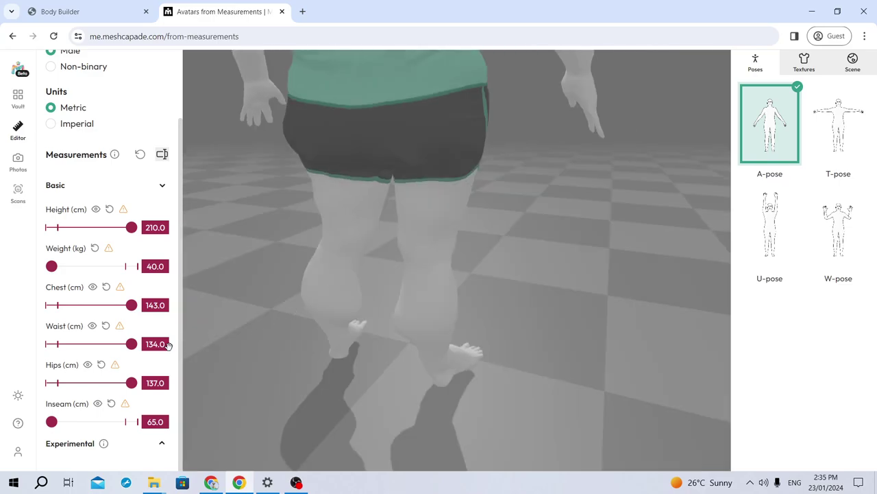
left_click(140, 421)
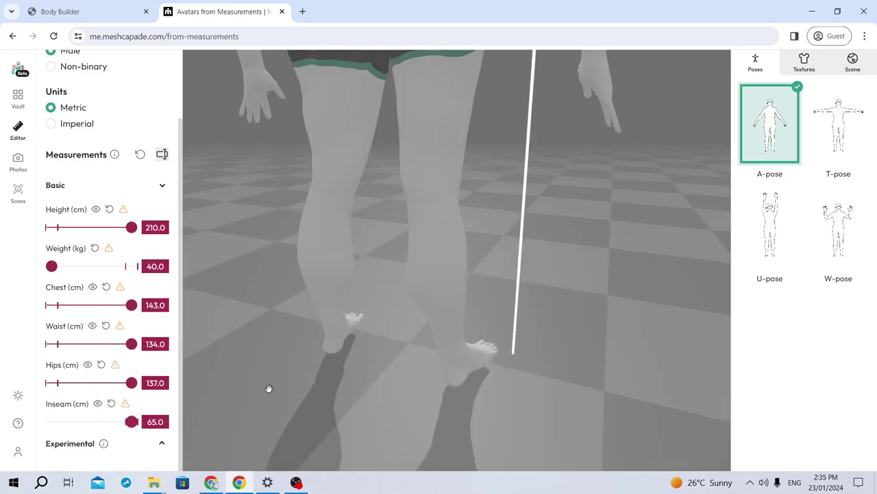
left_click_drag(294, 359, 395, 305)
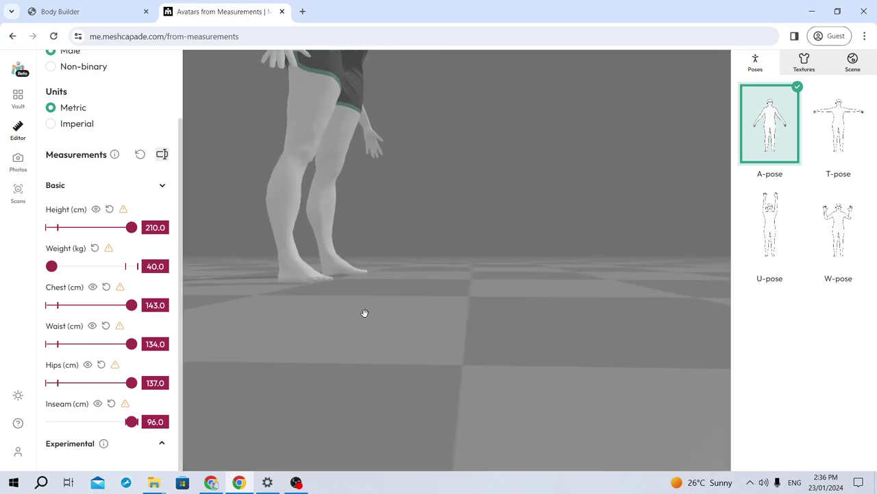
left_click_drag(53, 264, 263, 239)
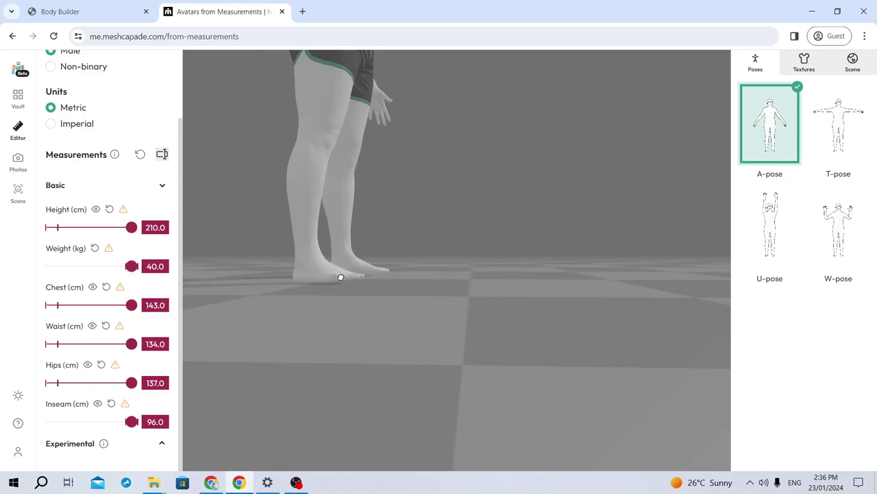
Expand the experimental measurements and reduce the avatar's shoulder length to 8 cm.
right_click_drag(341, 277, 459, 356)
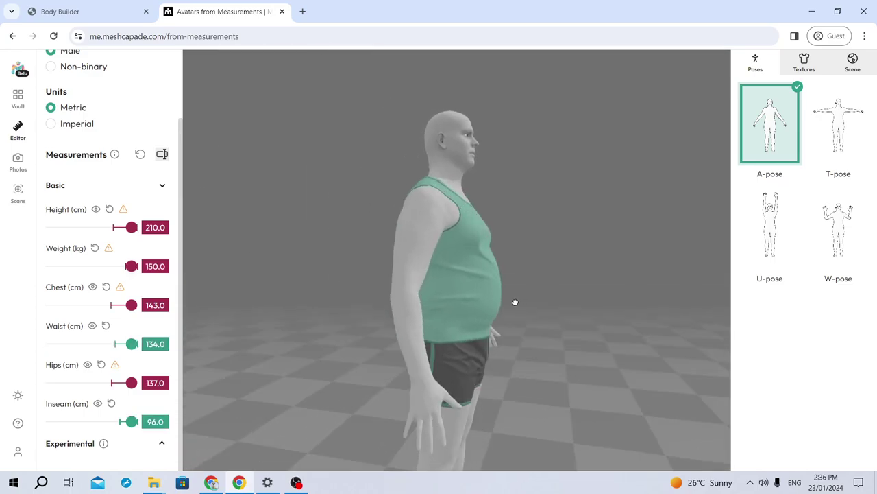
left_click_drag(516, 302, 108, 365)
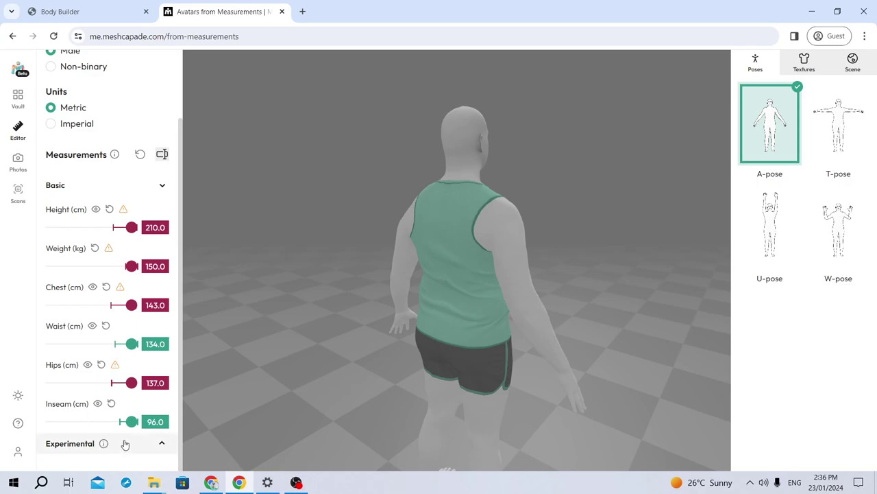
left_click(161, 447)
scroll(164, 232, "down", 4)
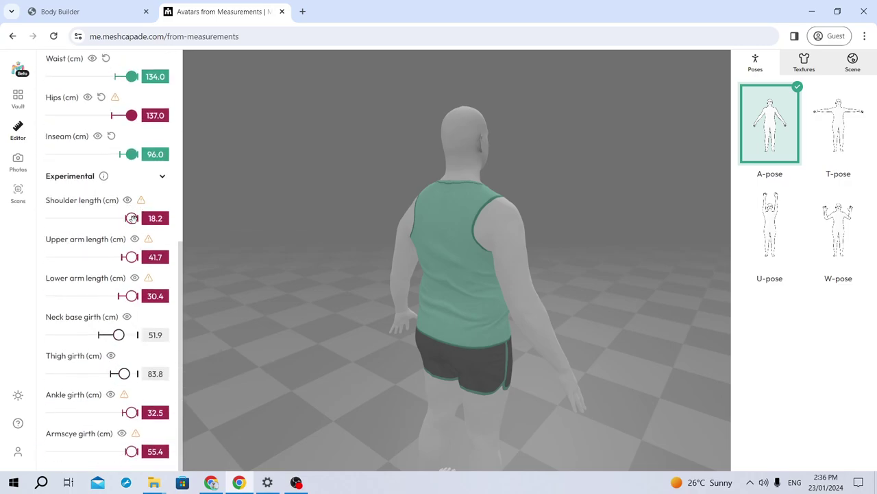
left_click_drag(454, 292, 221, 245)
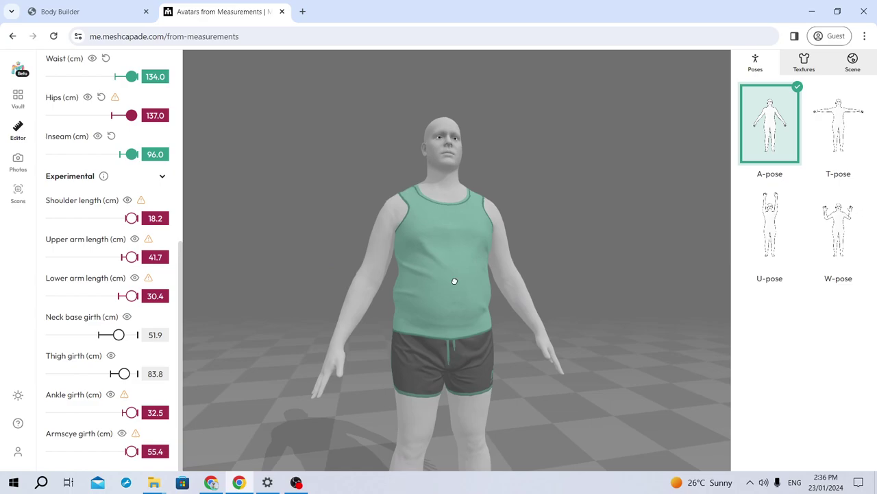
left_click_drag(455, 280, 519, 281)
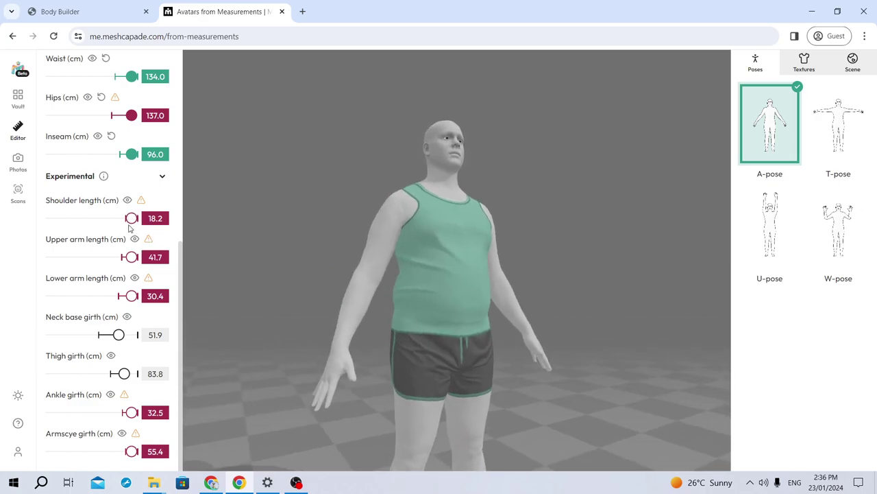
left_click_drag(131, 218, 1, 221)
Set the avatar's lower arm length to 30 cm and its ankle girth to 22 cm.
left_click_drag(516, 195, 366, 304)
left_click_drag(591, 294, 466, 313)
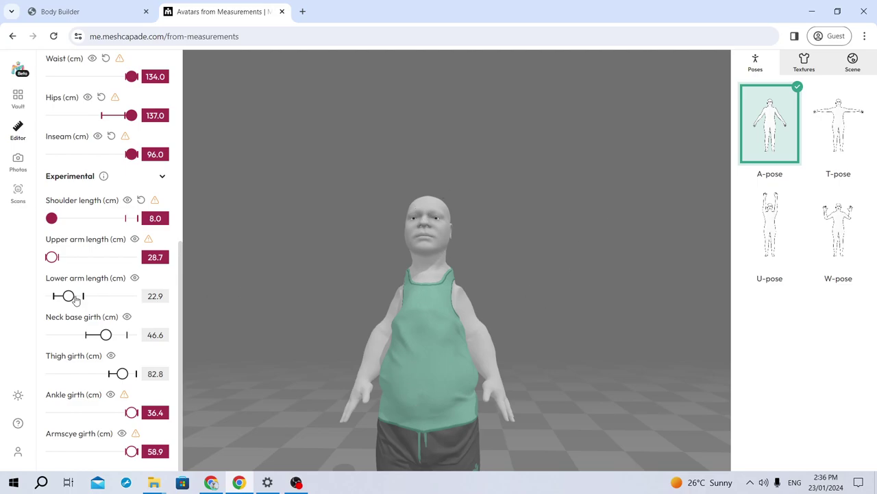
left_click_drag(68, 295, 243, 295)
left_click_drag(417, 331, 428, 317)
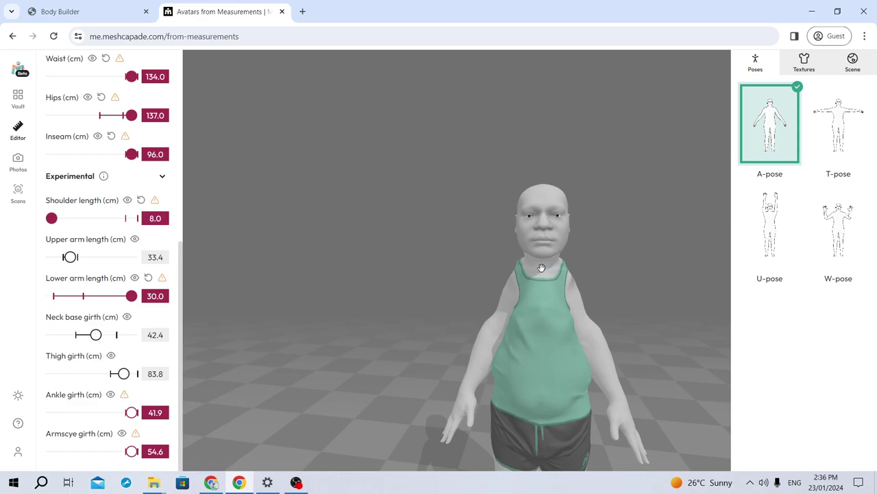
left_click_drag(541, 267, 488, 279)
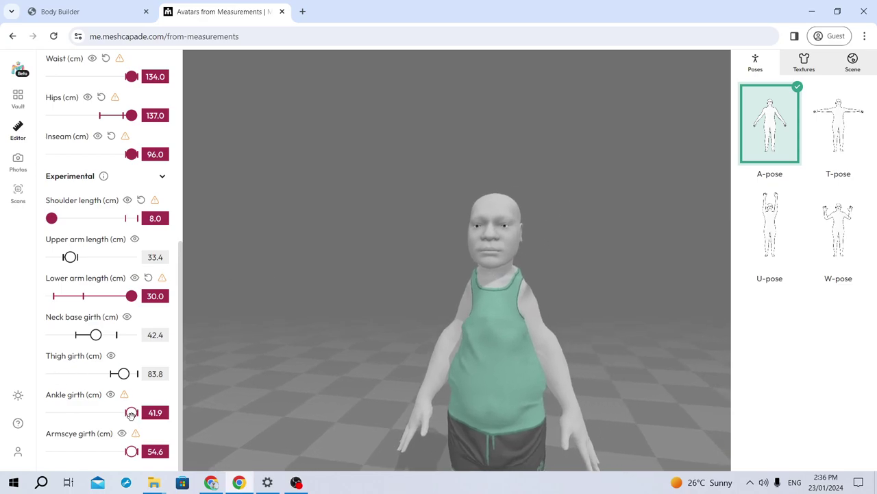
left_click_drag(132, 414, 22, 416)
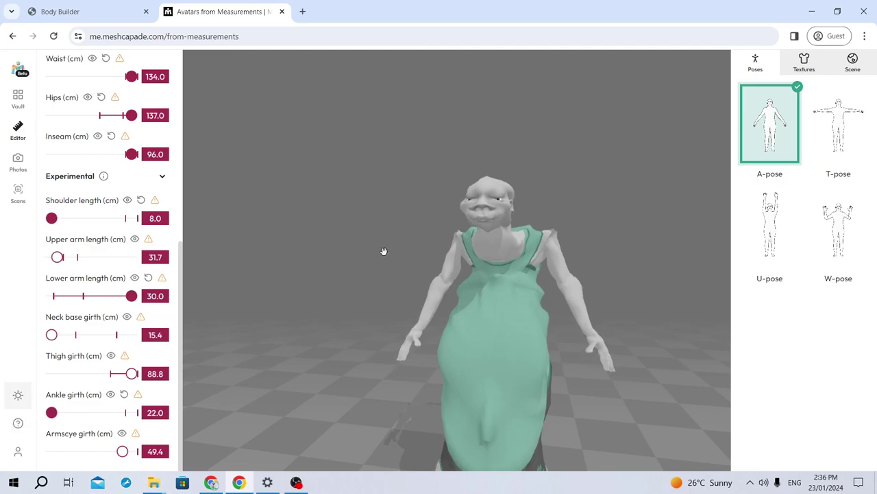
Reduce the avatar's armscye girth to 29 cm and inspect the deformed head and upper body.
left_click_drag(384, 251, 467, 242)
left_click_drag(417, 272, 510, 273)
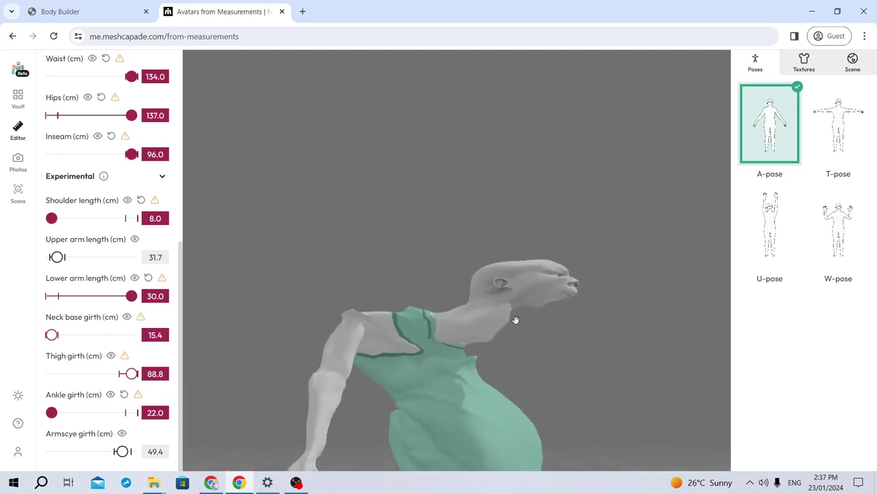
left_click_drag(424, 323, 393, 393)
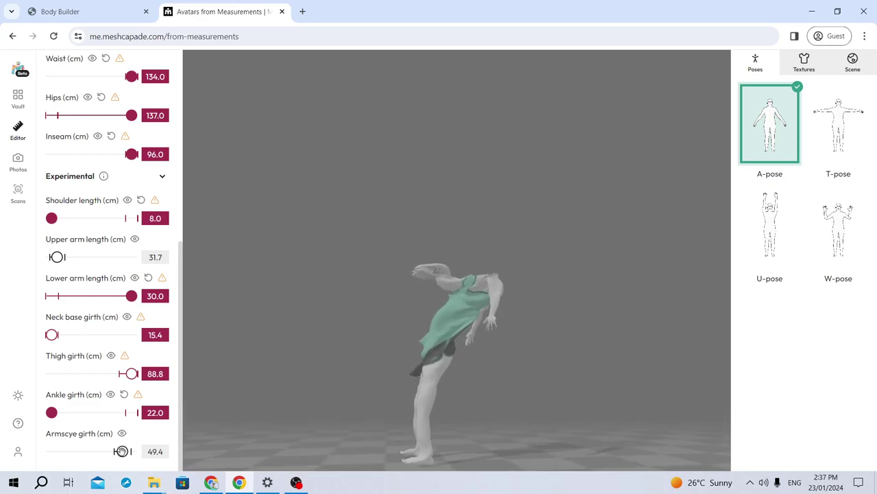
left_click_drag(122, 451, 25, 440)
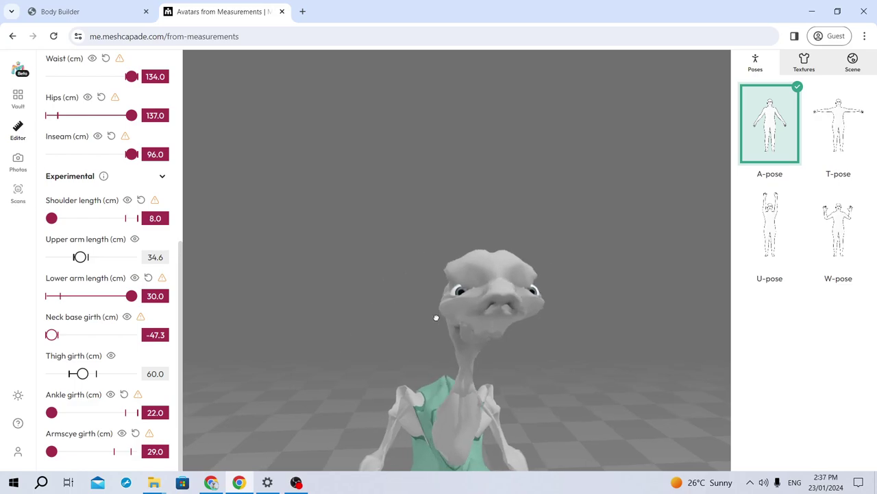
left_click_drag(402, 318, 506, 342)
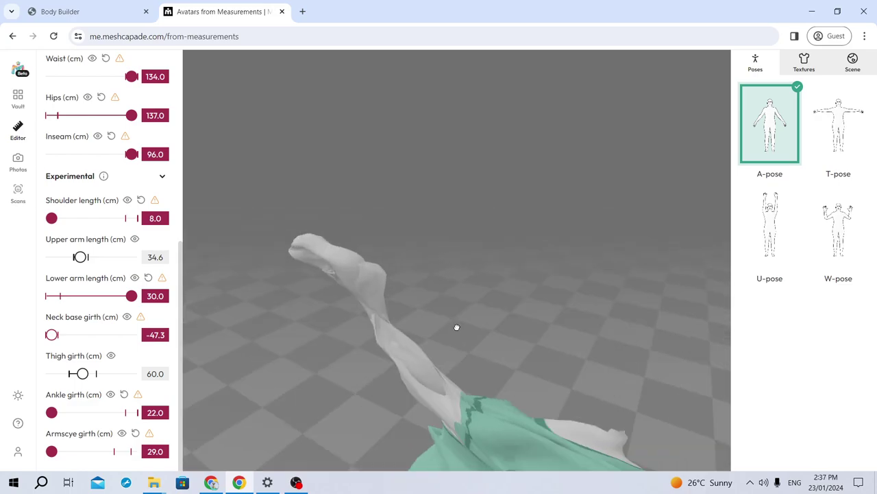
Set the avatar's height to 137 cm and its weight to 40 kg.
left_click_drag(538, 285, 186, 300)
scroll(97, 164, "up", 5)
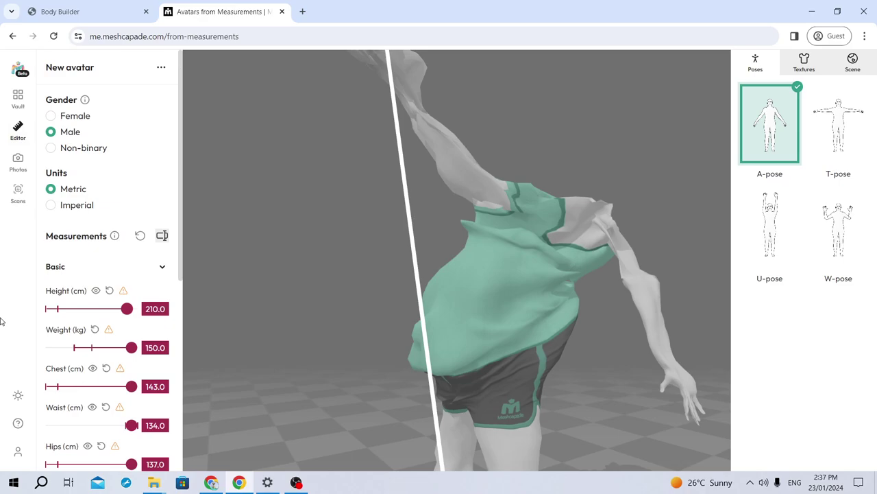
left_click(51, 309)
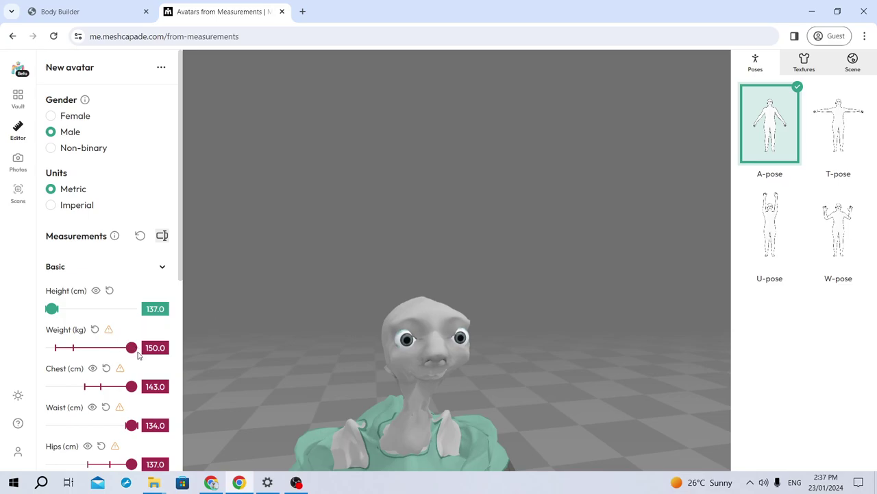
left_click_drag(135, 353, 122, 350)
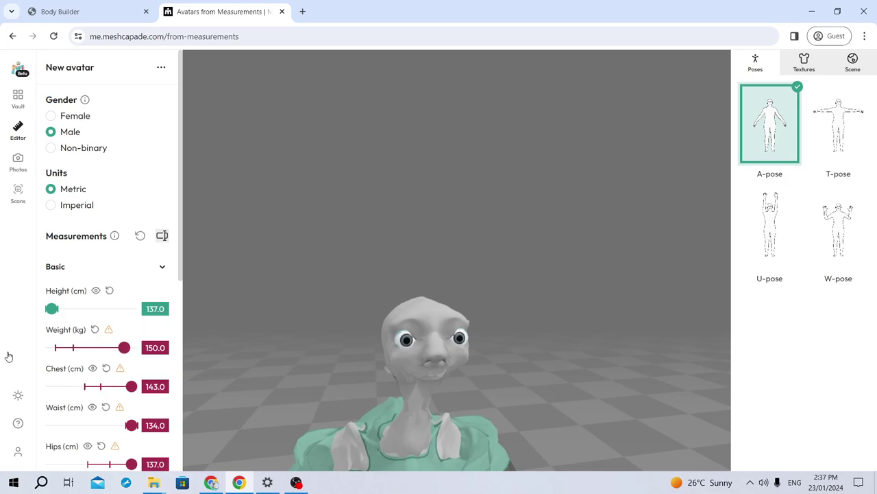
left_click_drag(9, 356, 2, 355)
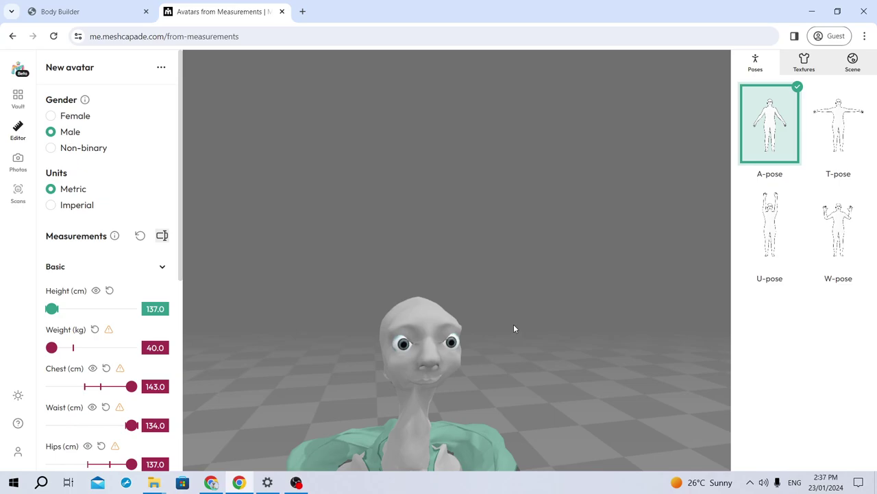
left_click_drag(514, 329, 750, 312)
left_click_drag(660, 244, 323, 240)
Set the avatar's neck base girth to 57 cm and lower arm length to 21 cm, and inspect the head up close.
scroll(129, 324, "down", 5)
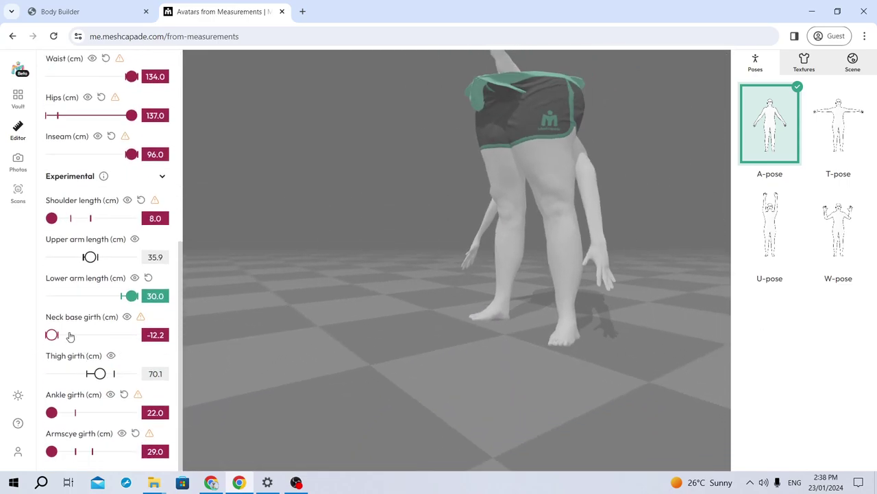
left_click_drag(98, 343, 223, 327)
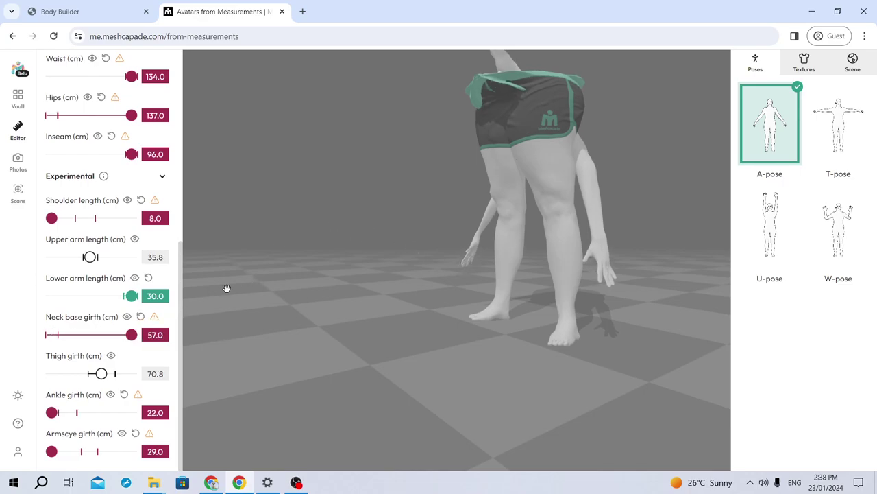
left_click_drag(132, 296, 2, 314)
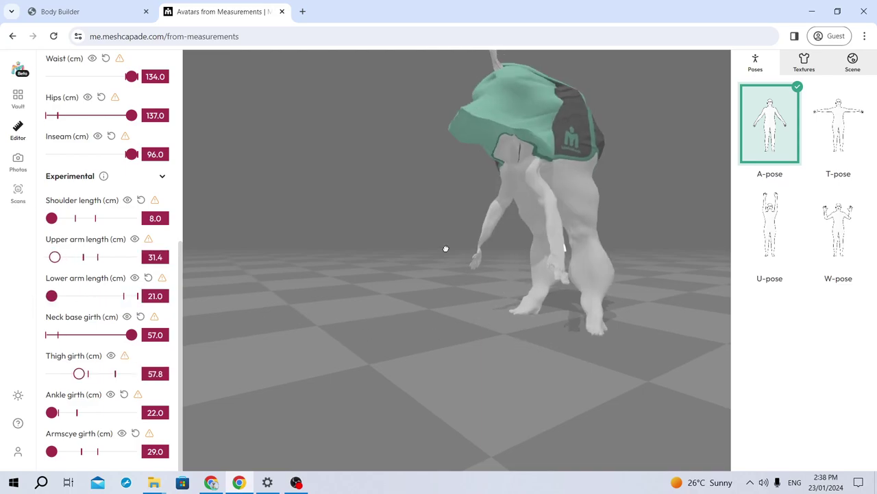
left_click_drag(446, 249, 482, 285)
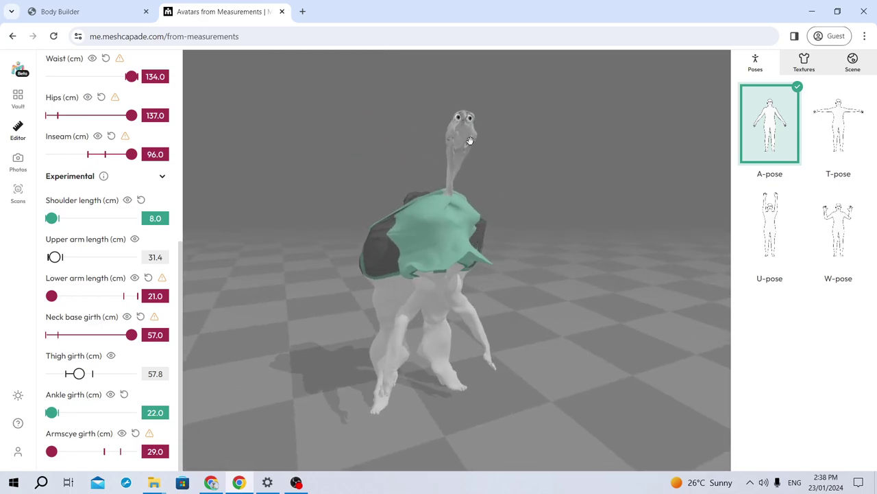
left_click_drag(470, 141, 478, 159)
left_click_drag(638, 198, 433, 164)
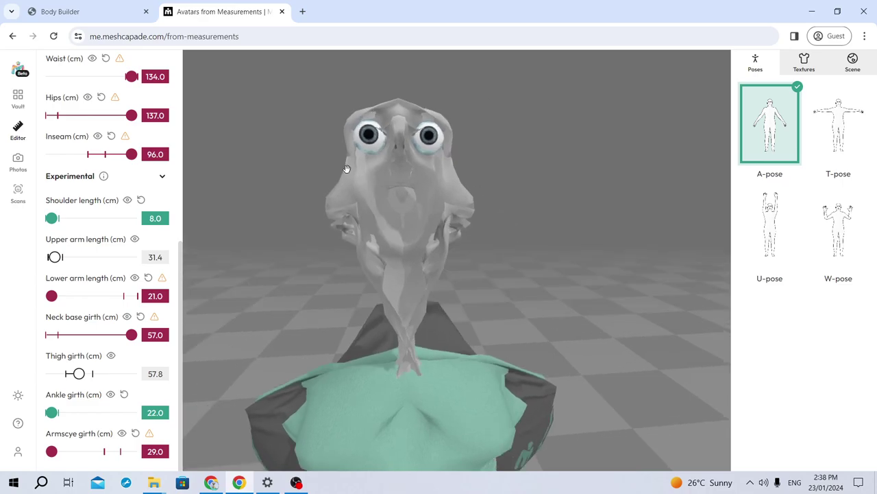
left_click_drag(273, 160, 492, 154)
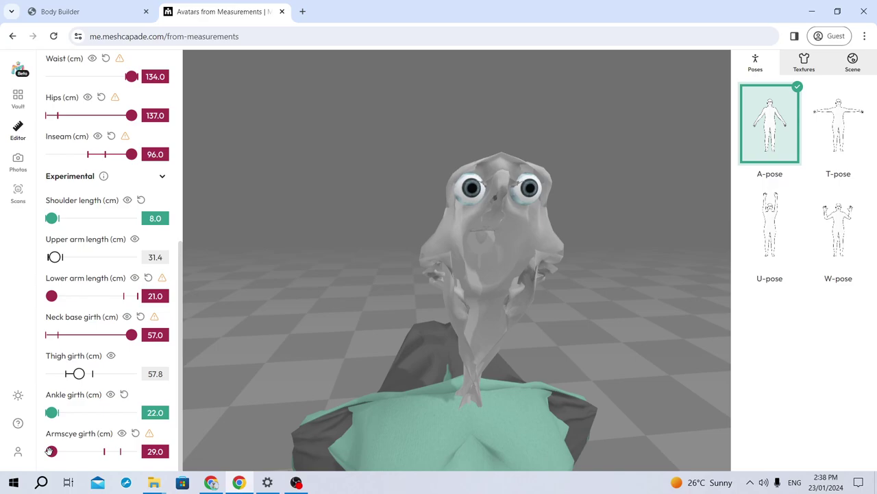
Raise the avatar's armscye girth to 45 cm and view the whole body.
left_click_drag(53, 453, 107, 453)
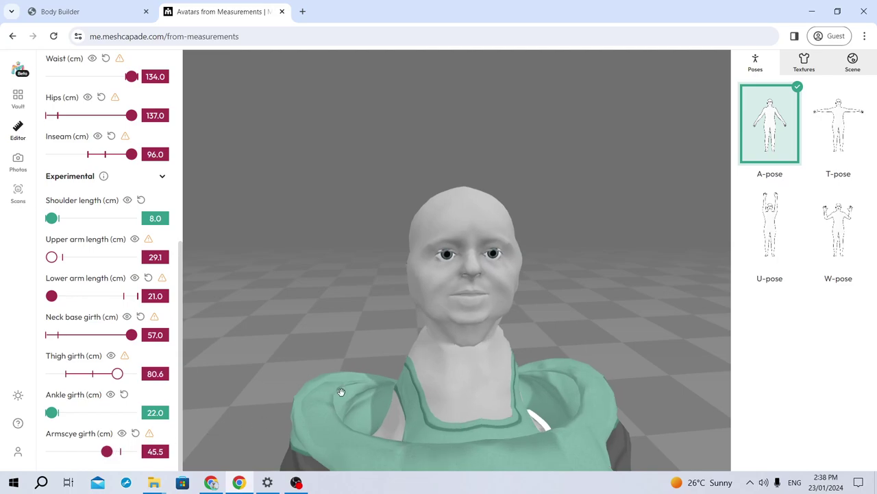
left_click_drag(341, 391, 184, 256)
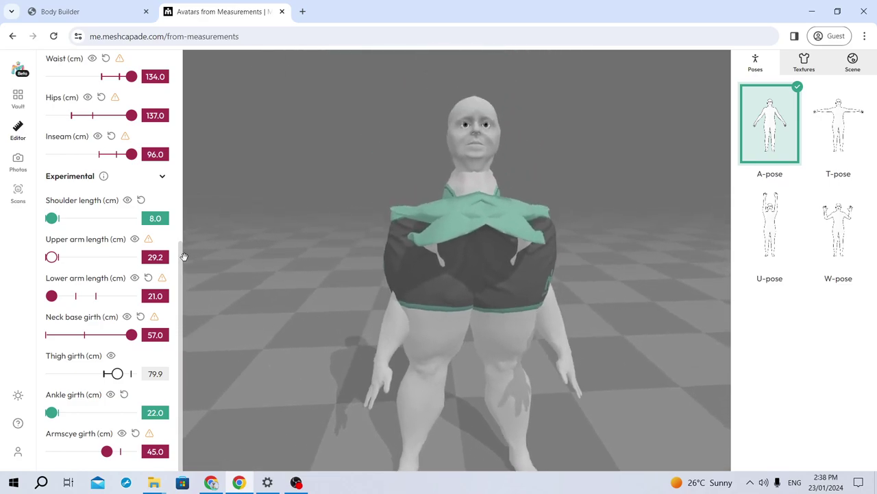
Try reducing the avatar's waist to 43 cm and restore it to 134 cm.
scroll(87, 157, "up", 3)
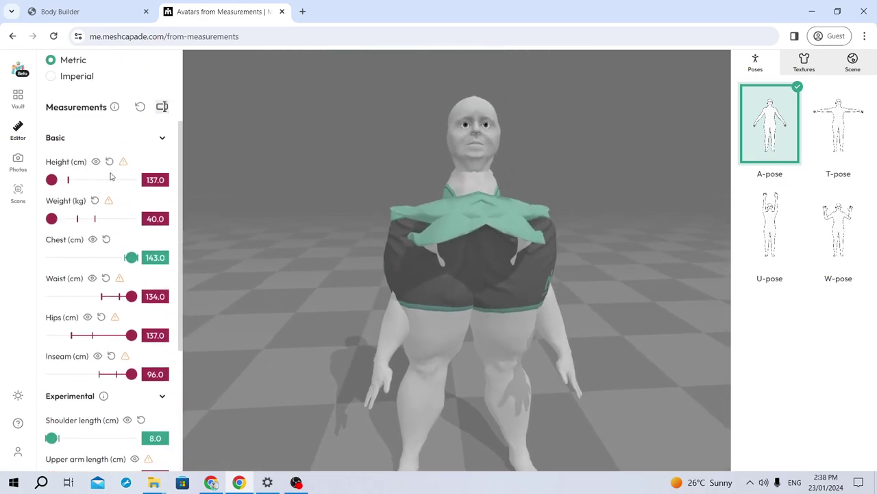
left_click_drag(36, 305, 2, 315)
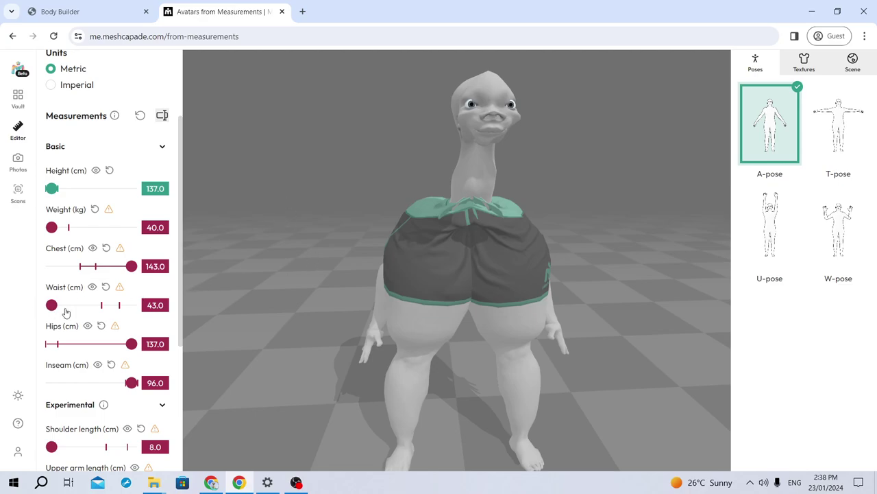
left_click_drag(51, 305, 192, 309)
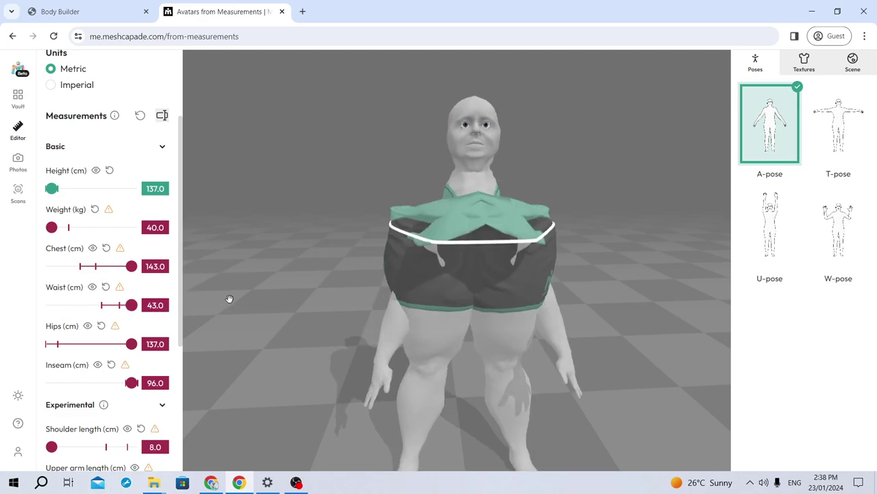
Set the avatar's inseam to 65 cm and upper arm length to 37 cm, and inspect the head up close.
left_click_drag(295, 299, 60, 344)
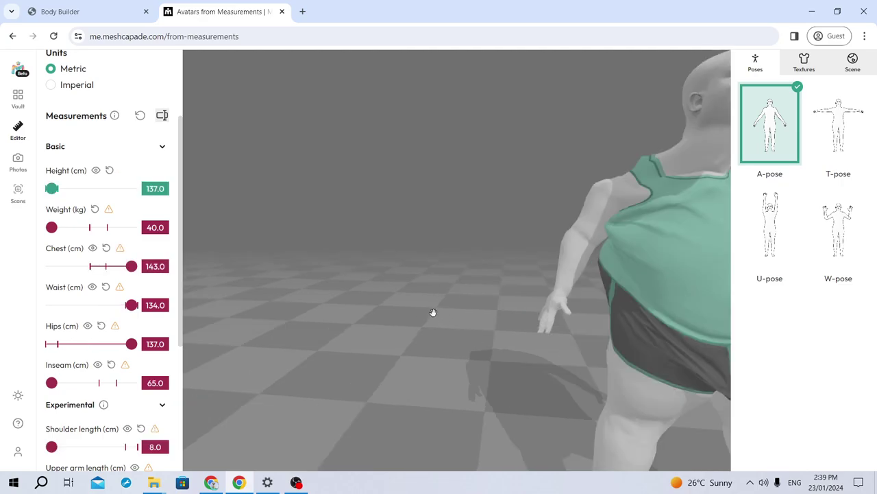
left_click_drag(433, 313, 521, 270)
scroll(118, 341, "down", 3)
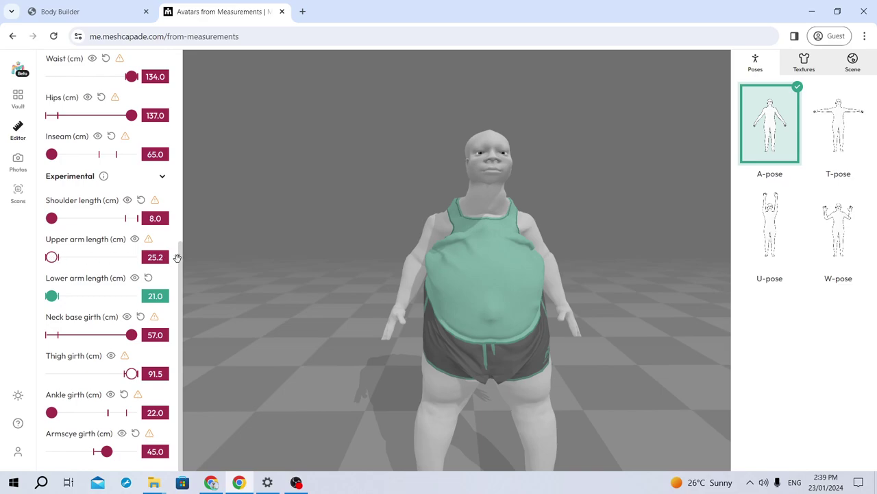
left_click_drag(177, 258, 343, 265)
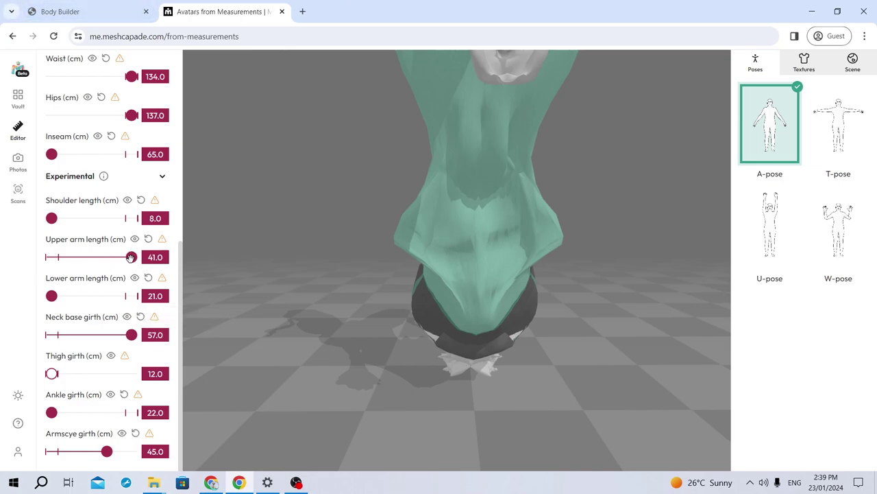
left_click_drag(88, 265, 100, 251)
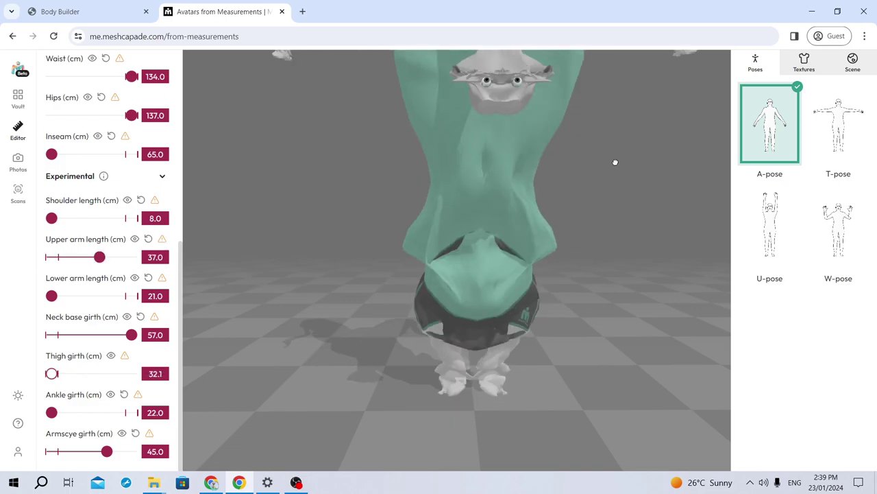
left_click_drag(615, 162, 491, 277)
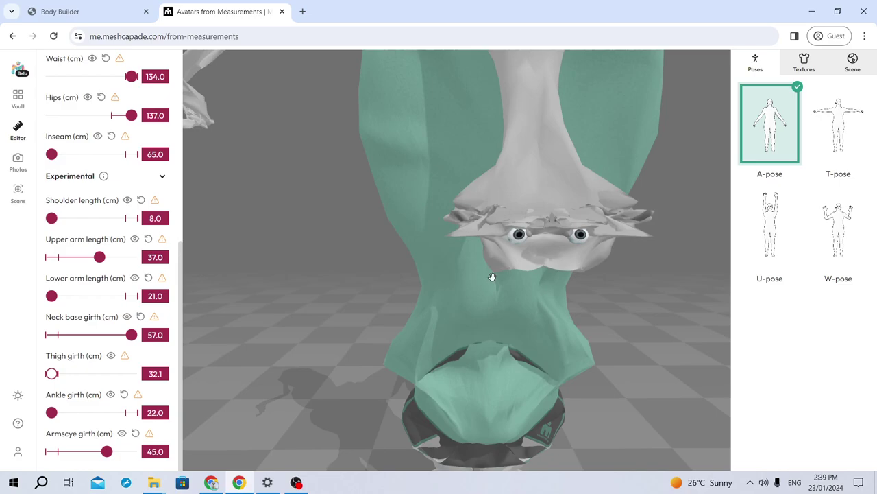
scroll(519, 272, "up", 4)
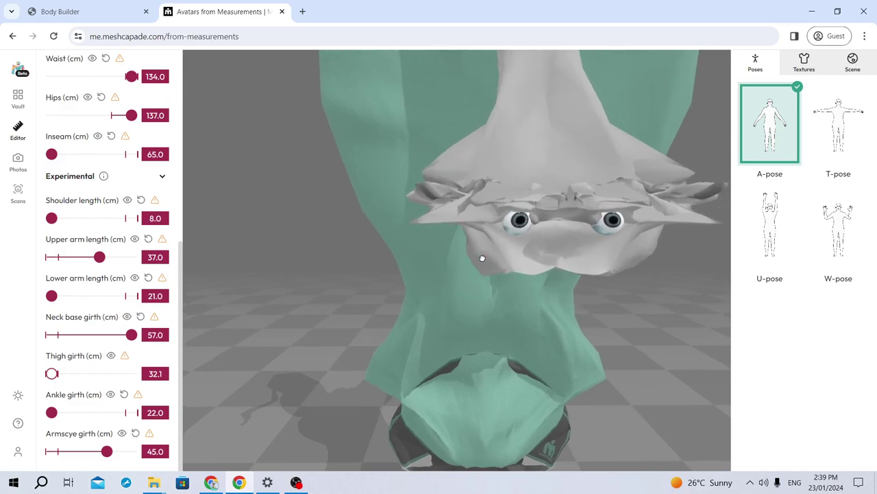
left_click_drag(452, 270, 458, 268)
left_click_drag(520, 268, 475, 285)
left_click_drag(403, 281, 129, 334)
Raise the avatar's weight to 150 kg and reduce its chest to 58 cm.
scroll(83, 224, "up", 5)
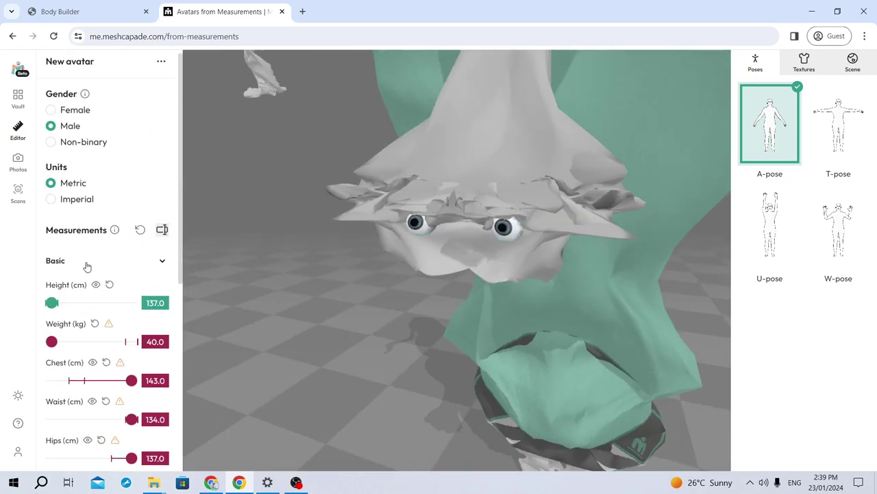
left_click(118, 342)
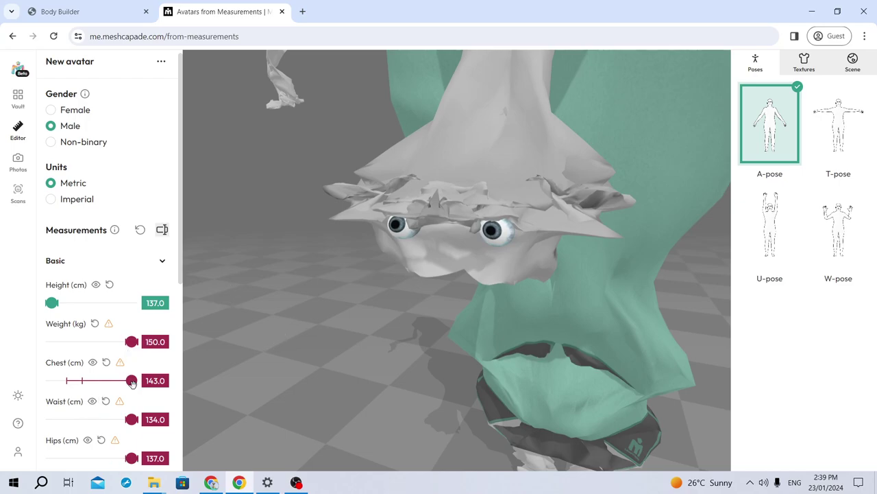
left_click_drag(132, 383, 49, 392)
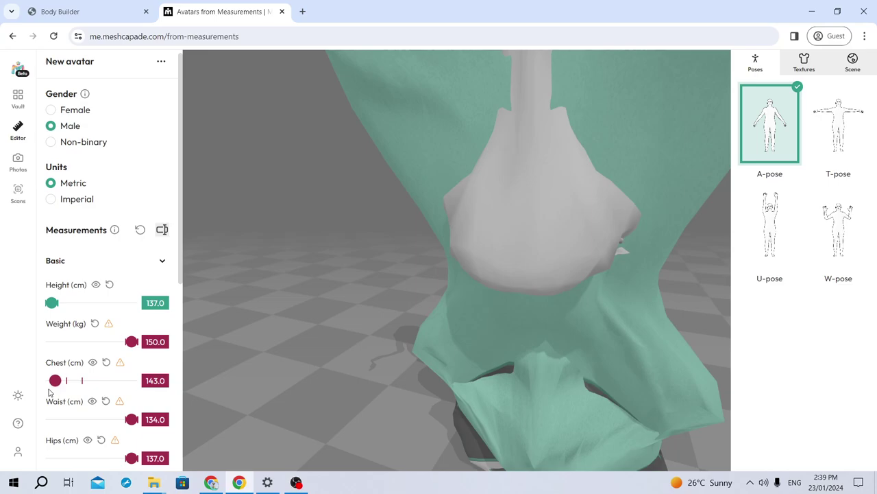
left_click_drag(336, 296, 408, 291)
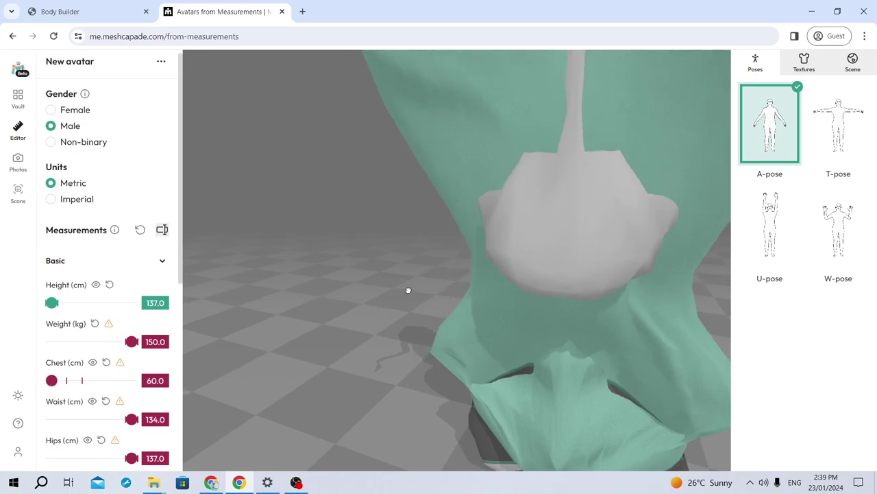
left_click_drag(586, 333, 288, 309)
Reduce the avatar's waist to 43 cm and inspect the upper body from the front.
scroll(83, 392, "down", 3)
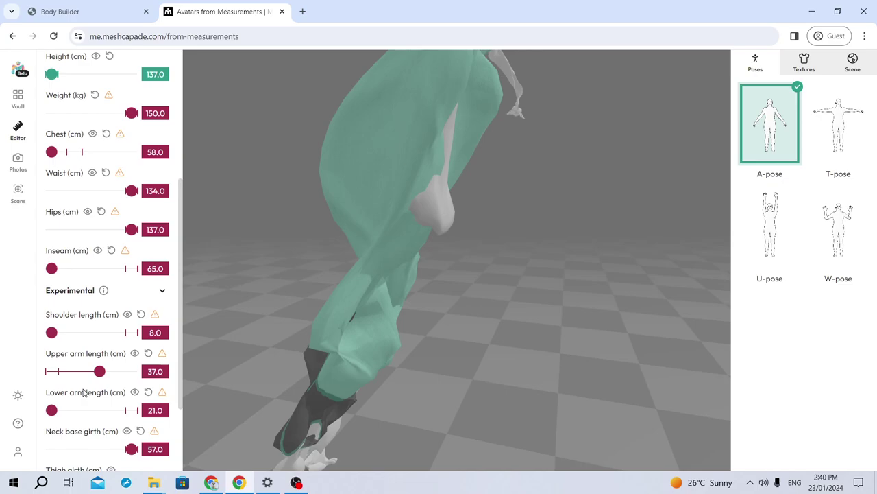
left_click_drag(0, 203, 1, 209)
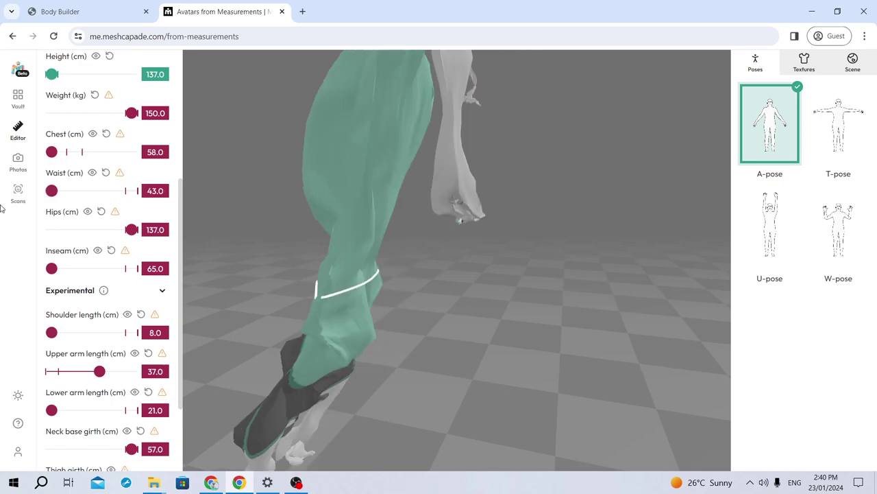
left_click_drag(397, 254, 505, 333)
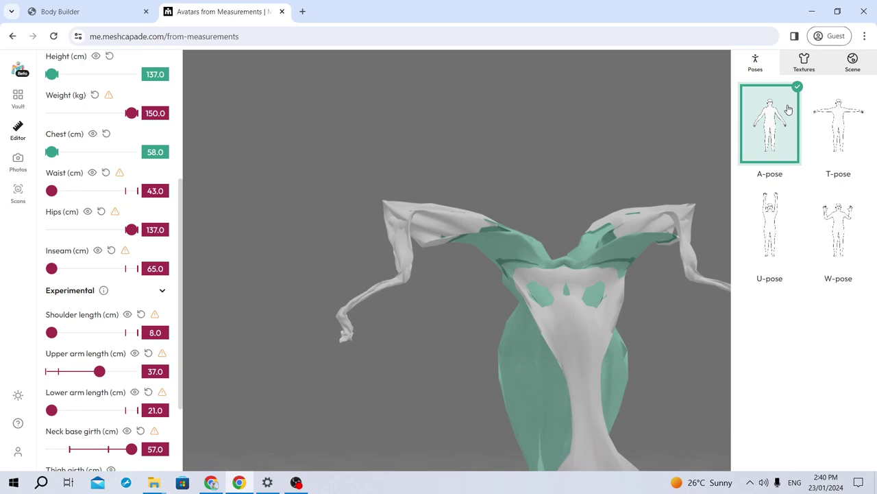
Preview the avatar in the T-pose and U-pose, and settle on the W-pose.
left_click(846, 148)
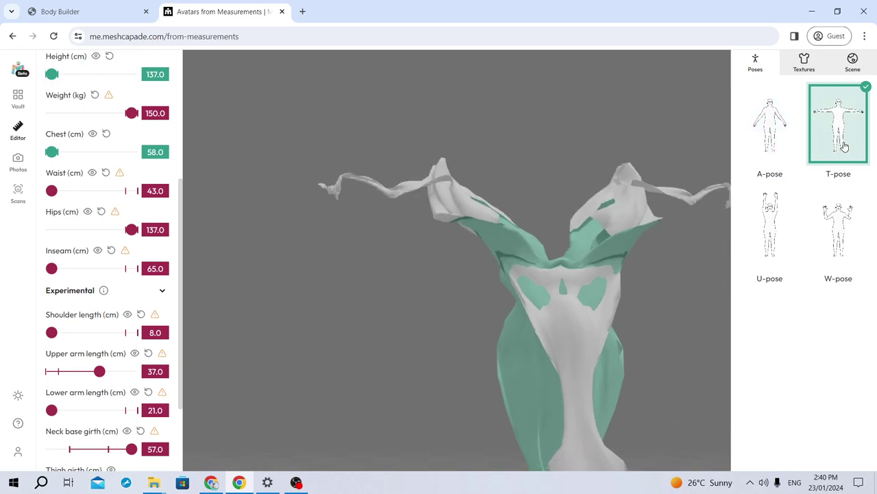
left_click(782, 227)
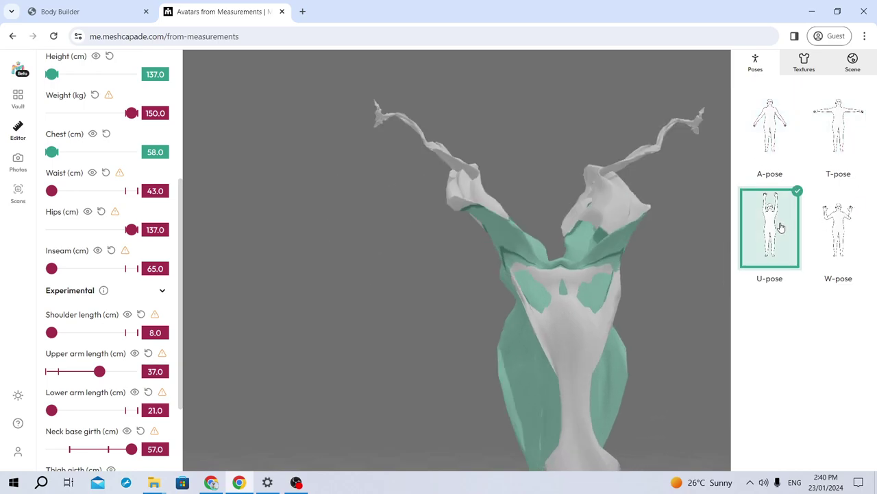
right_click_drag(612, 295, 614, 230)
left_click(836, 248)
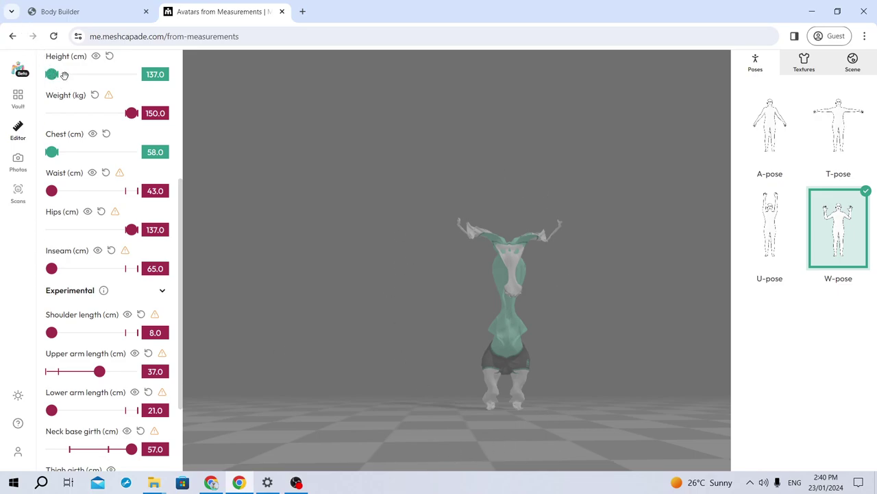
Raise the avatar's height to the maximum and inspect the stretched body.
left_click_drag(63, 75, 294, 378)
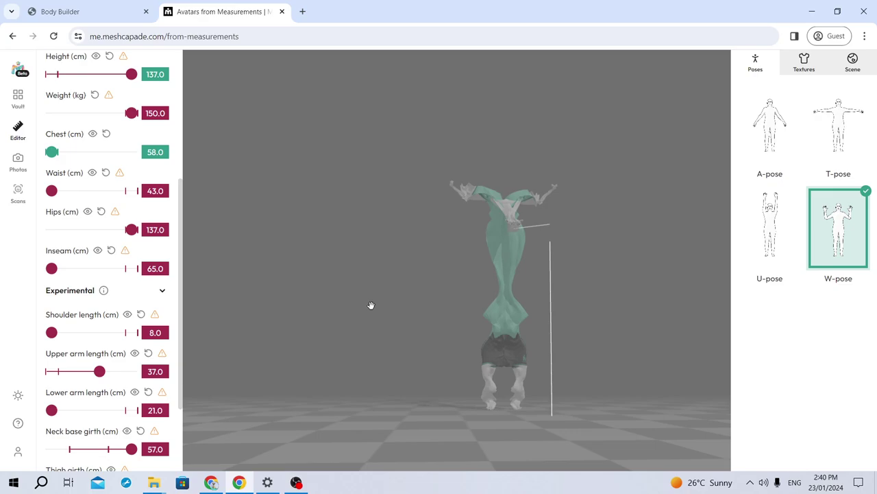
left_click_drag(477, 301, 448, 286)
left_click_drag(589, 313, 555, 293)
Reset the avatar's measurements to their defaults and view the body from the front and from behind.
scroll(555, 293, "up", 5)
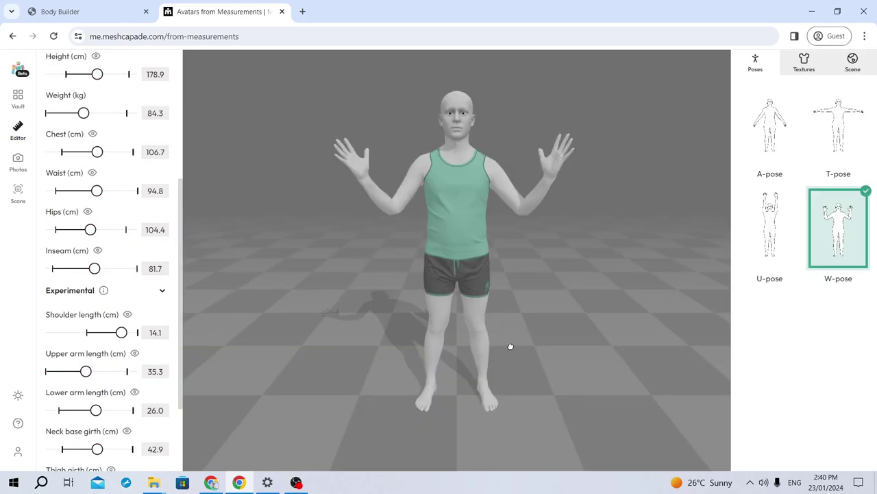
left_click_drag(510, 347, 455, 240)
left_click_drag(373, 228, 469, 222)
left_click_drag(360, 215, 479, 211)
left_click_drag(336, 204, 459, 183)
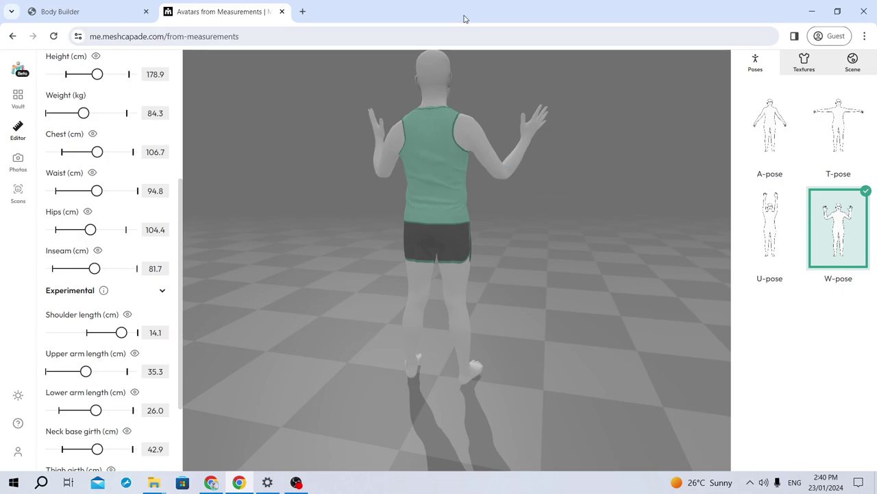
left_click(815, 11)
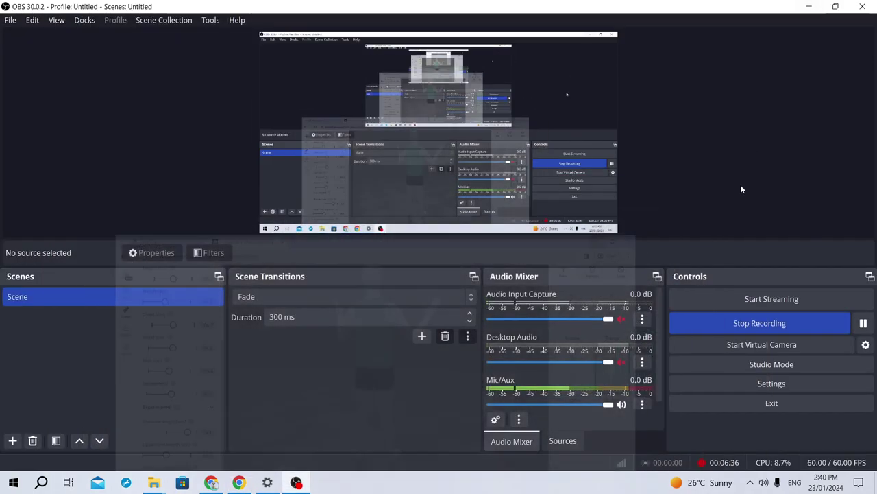